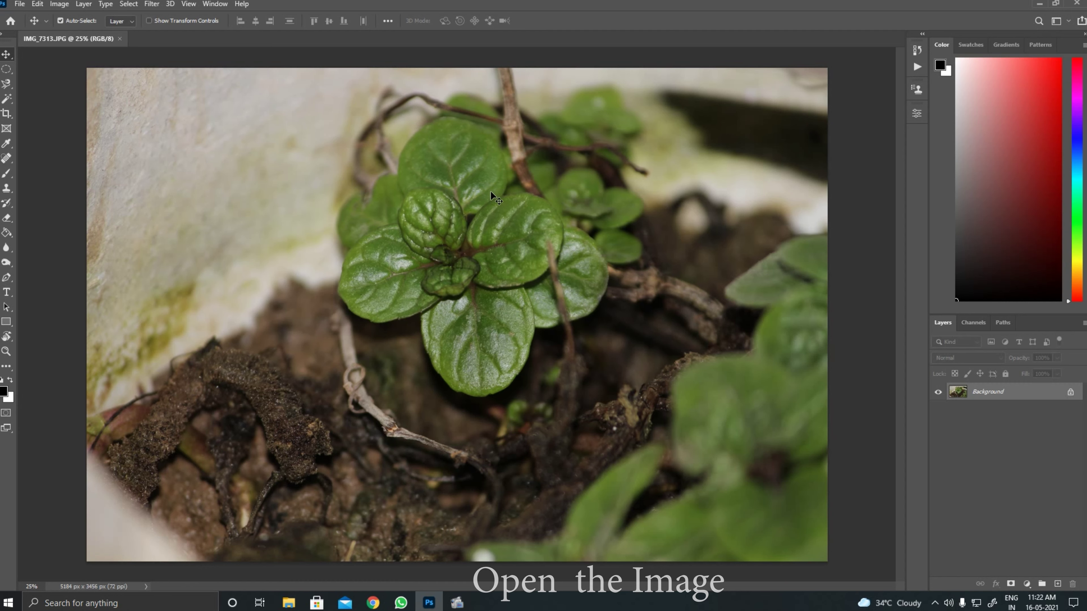
# - Duplicate the background layer and convert the copy for smart filters
pyautogui.hotkey('ctrl', '+')
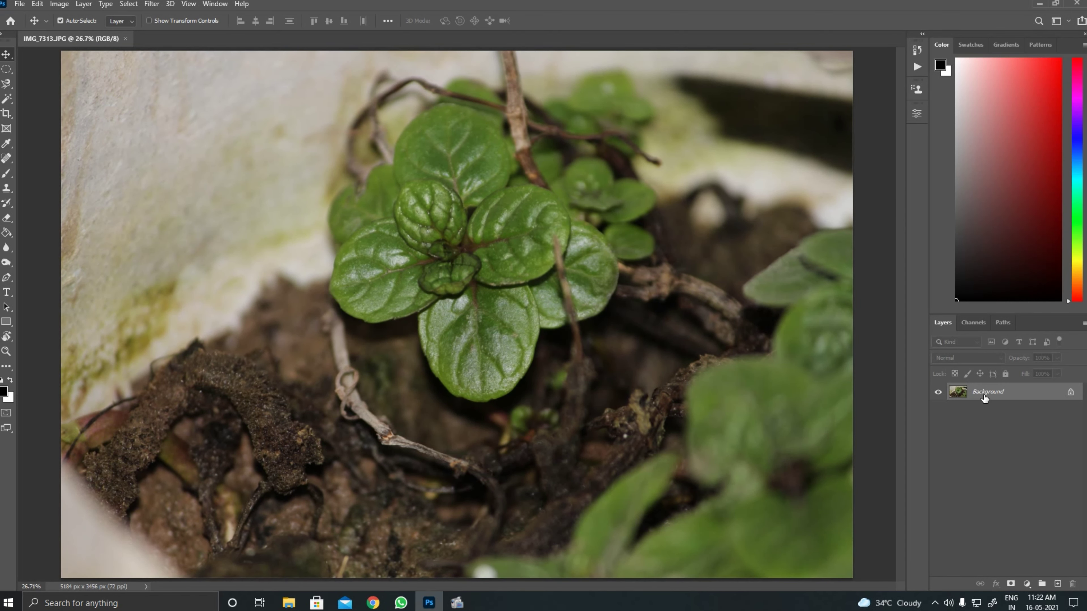
pyautogui.hotkey('ctrl', 'j')
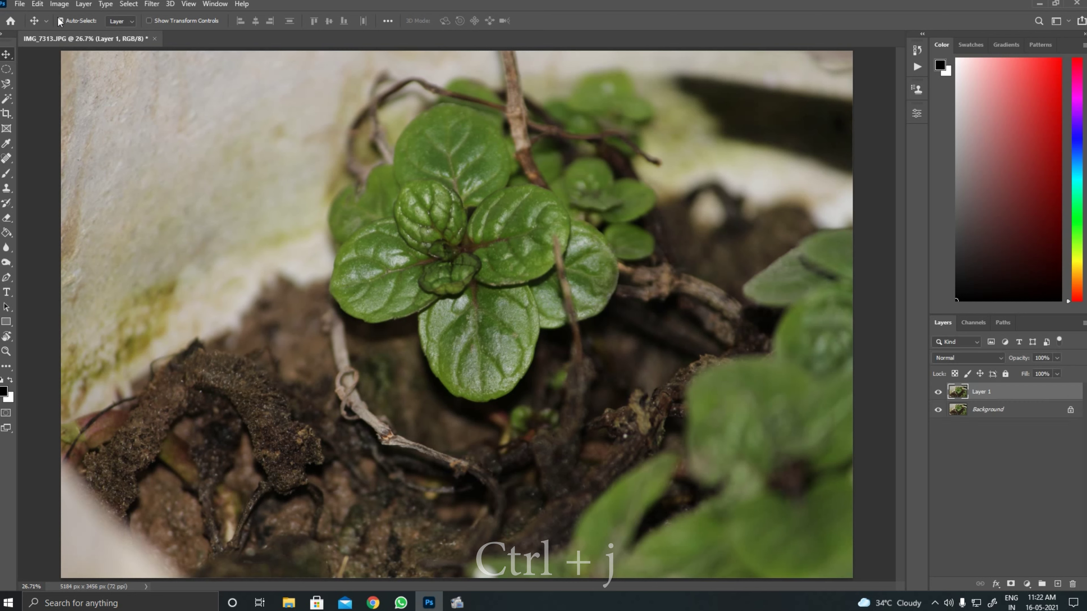
pyautogui.click(152, 4)
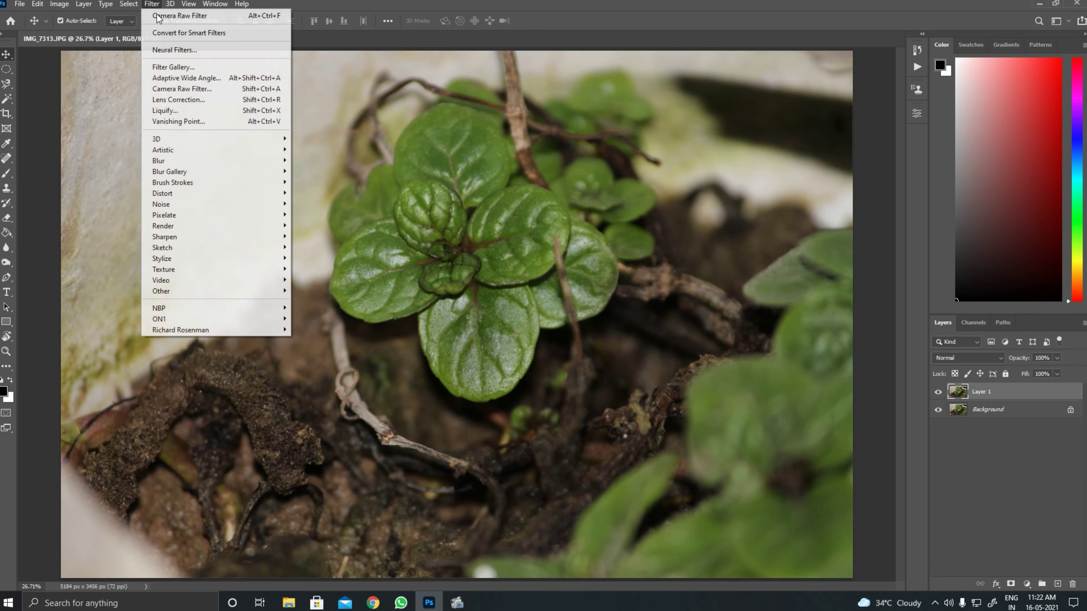
pyautogui.click(171, 33)
pyautogui.press('Return')
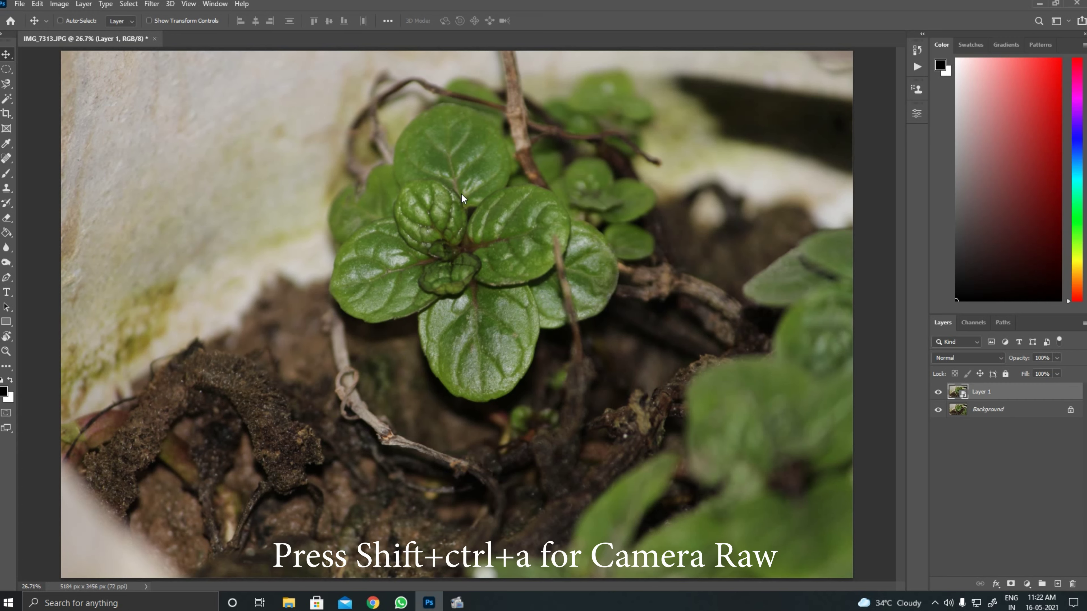
# - Start the Camera Raw filter on the copied layer, apply Auto adjustments and set a custom white balance with Temperature -15
pyautogui.hotkey('shift', 'ctrl', 'a')
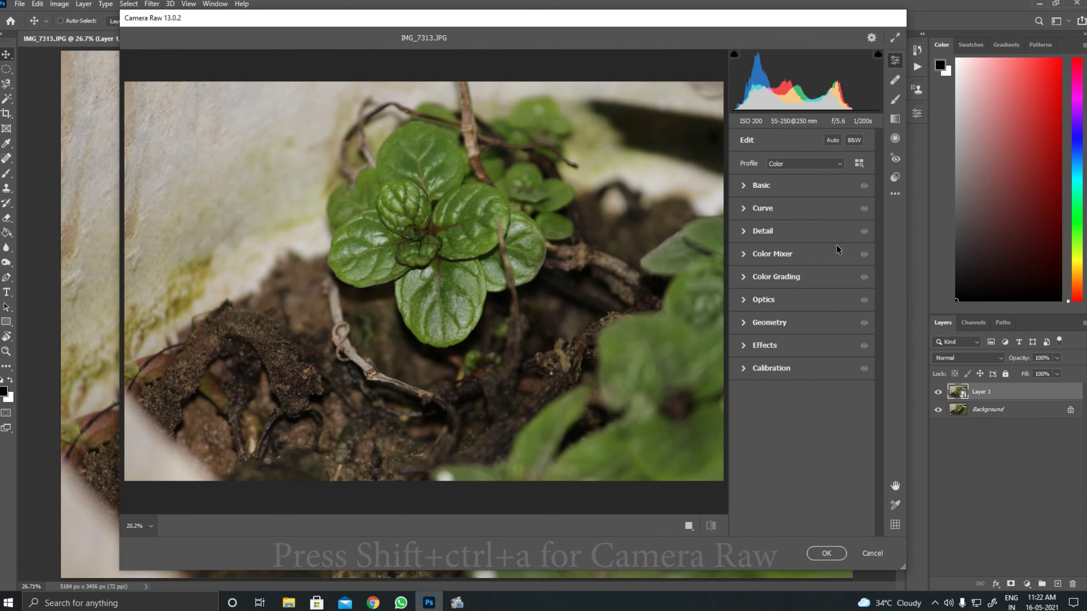
pyautogui.click(832, 140)
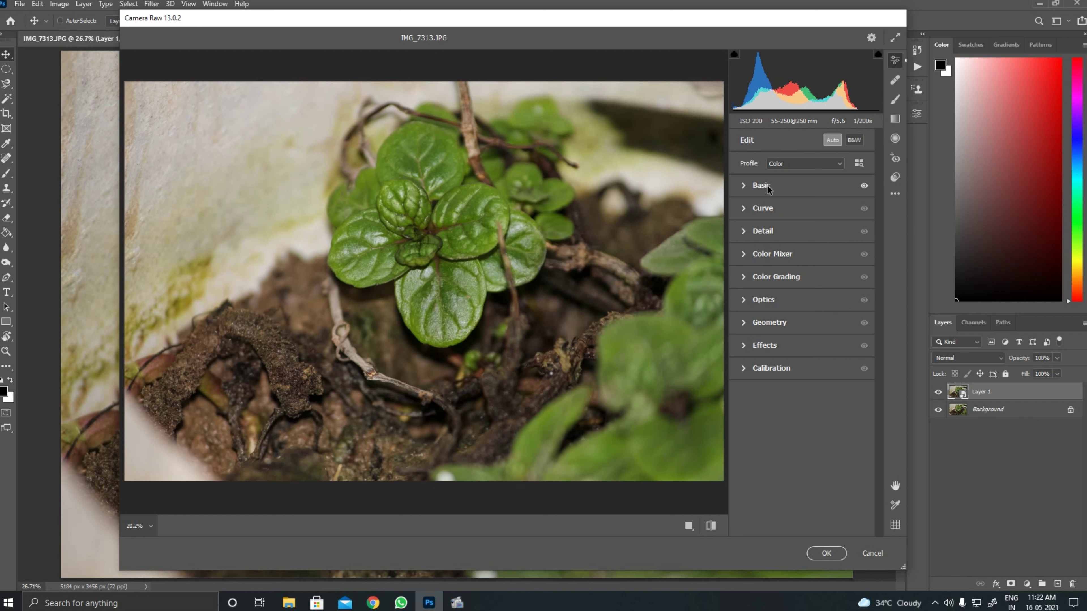
pyautogui.click(746, 184)
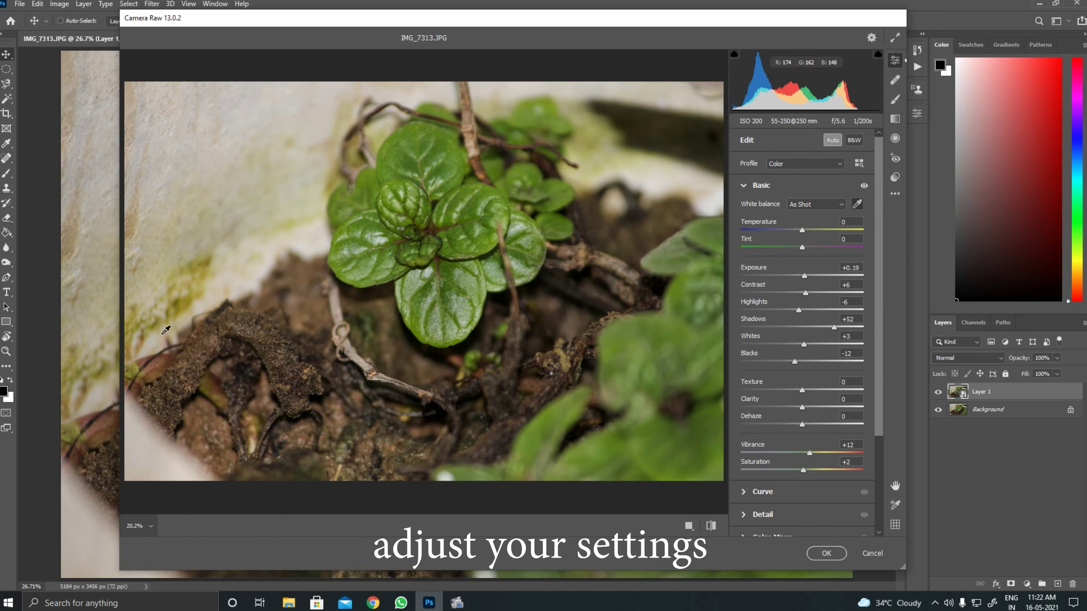
pyautogui.click(220, 295)
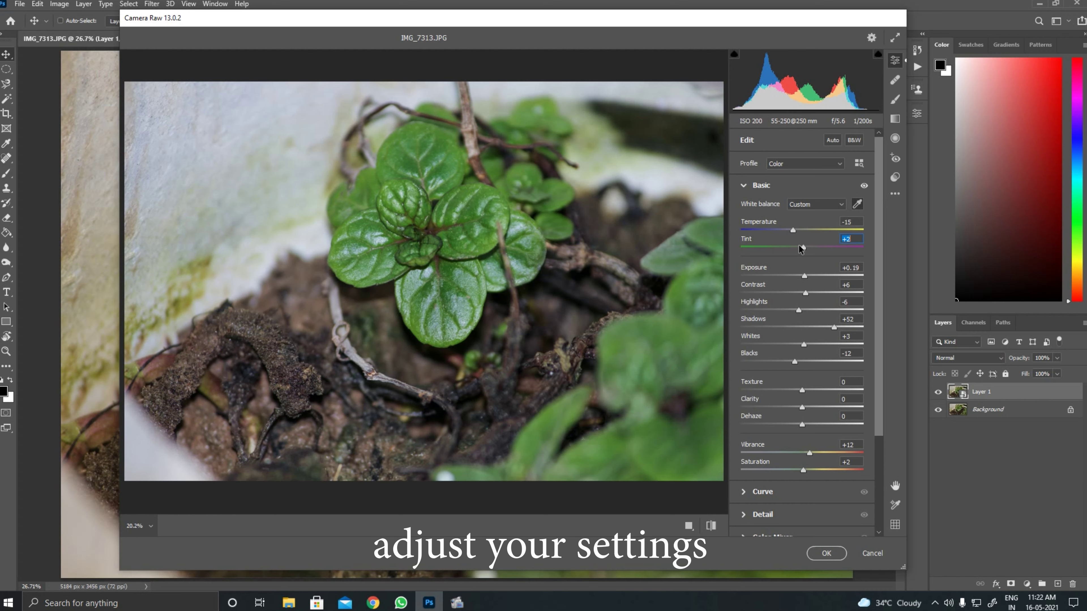
# - In the Basic adjustments, set Tint -1, Exposure +0.45, Contrast +54, Highlights -42, Shadows +36, Whites -7, Blacks -26, Texture +27, Clarity +7, Dehaze +21, Vibrance +8
pyautogui.moveTo(801, 249); pyautogui.dragTo(778, 309)
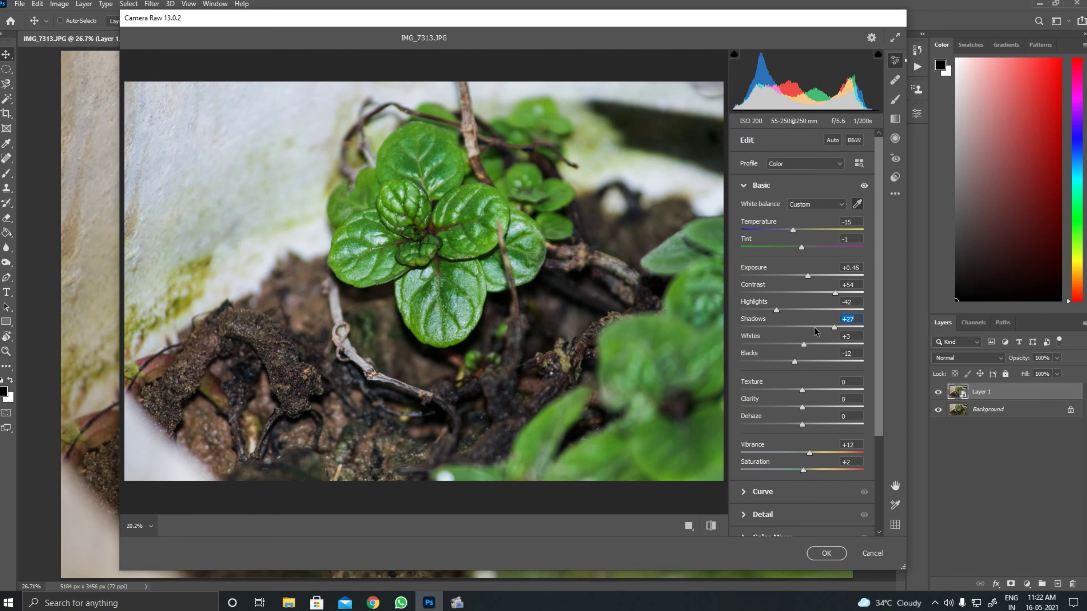
pyautogui.moveTo(814, 327); pyautogui.dragTo(814, 425)
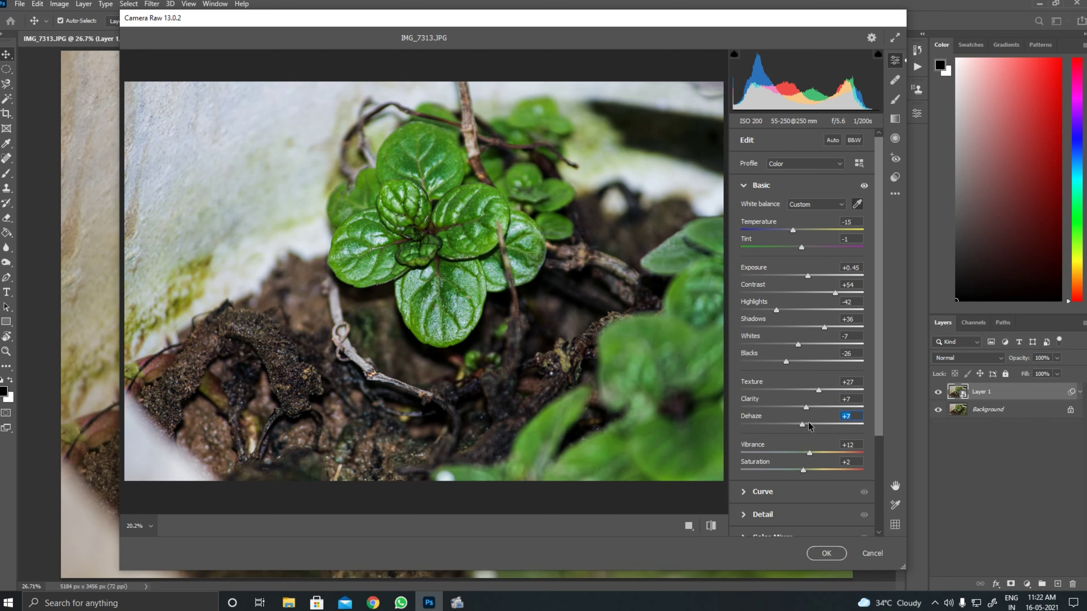
pyautogui.scroll(-3, 816, 422)
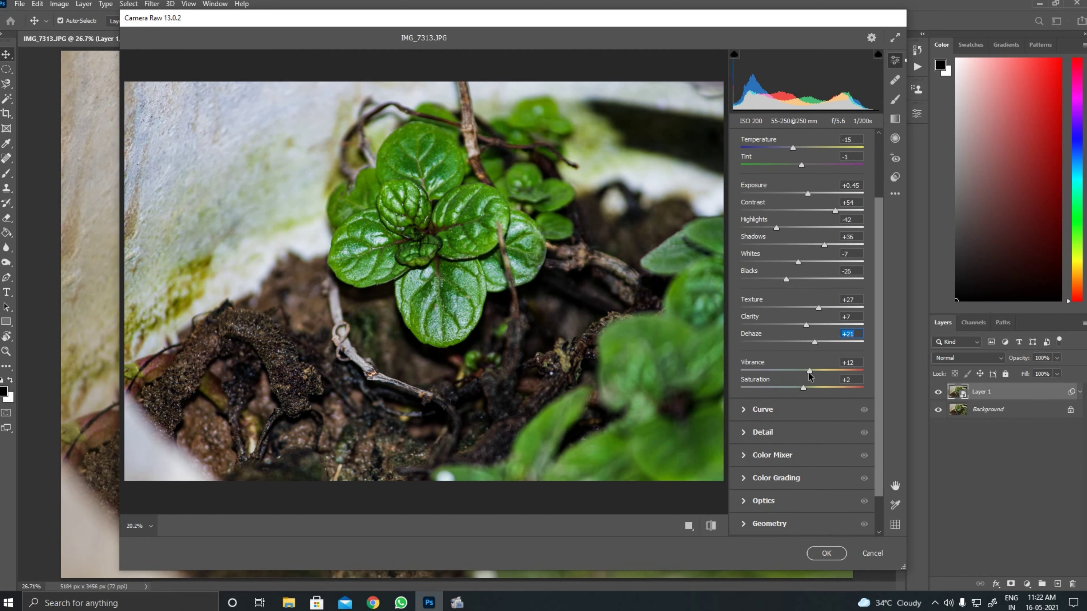
pyautogui.moveTo(809, 371); pyautogui.dragTo(807, 371)
# - Shape the parametric tone curve into an S with Lights +16 and Shadows -29
pyautogui.click(749, 413)
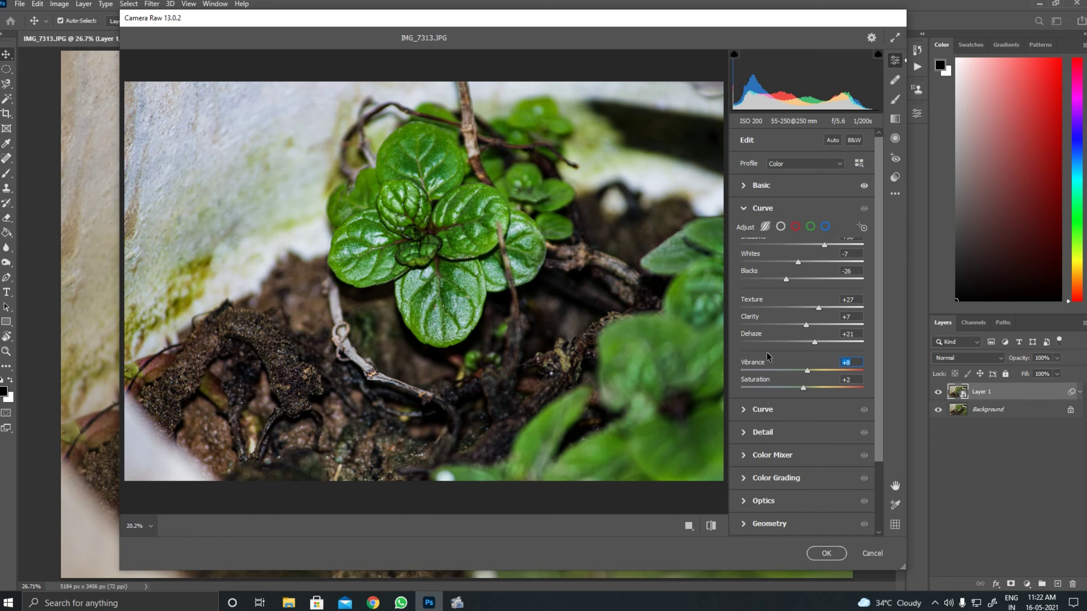
pyautogui.moveTo(783, 327); pyautogui.dragTo(770, 340)
pyautogui.moveTo(827, 280); pyautogui.dragTo(828, 273)
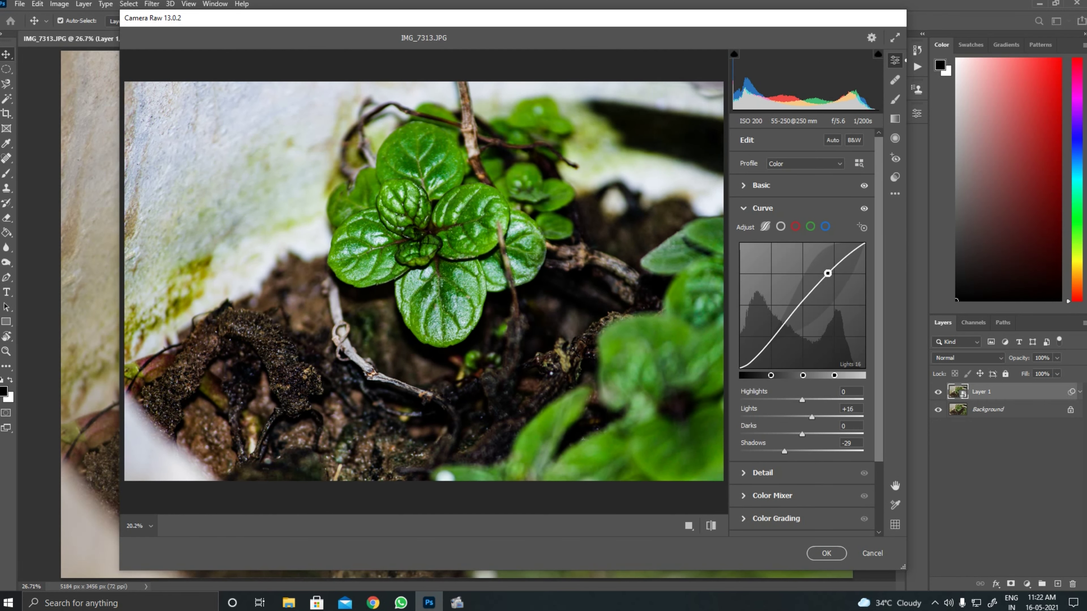
pyautogui.click(755, 208)
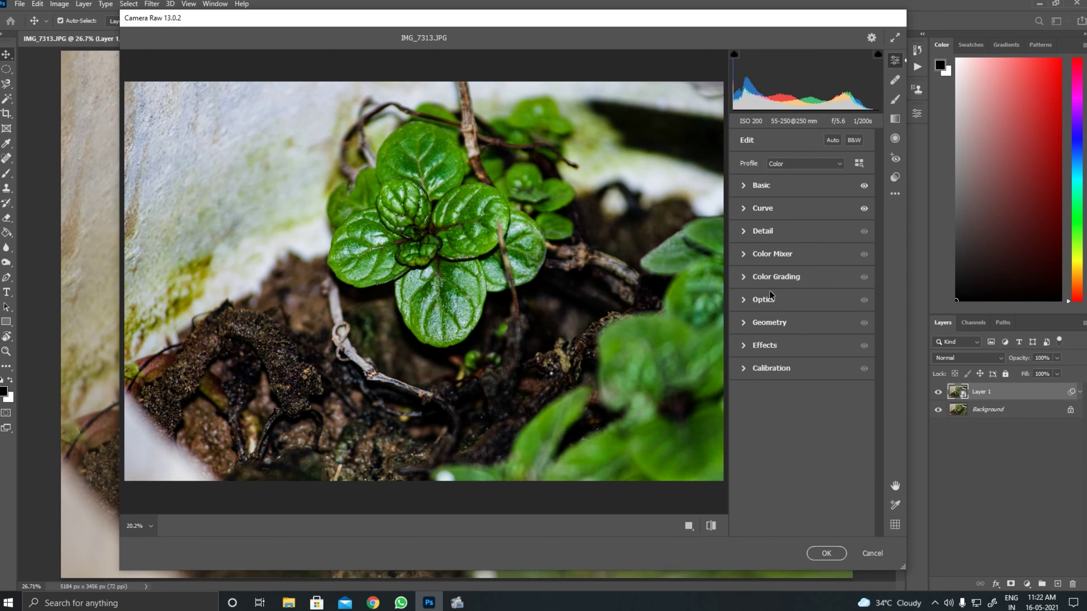
# - Apply strong noise reduction with a little sharpening and a little color noise reduction in the Detail adjustments
pyautogui.click(742, 232)
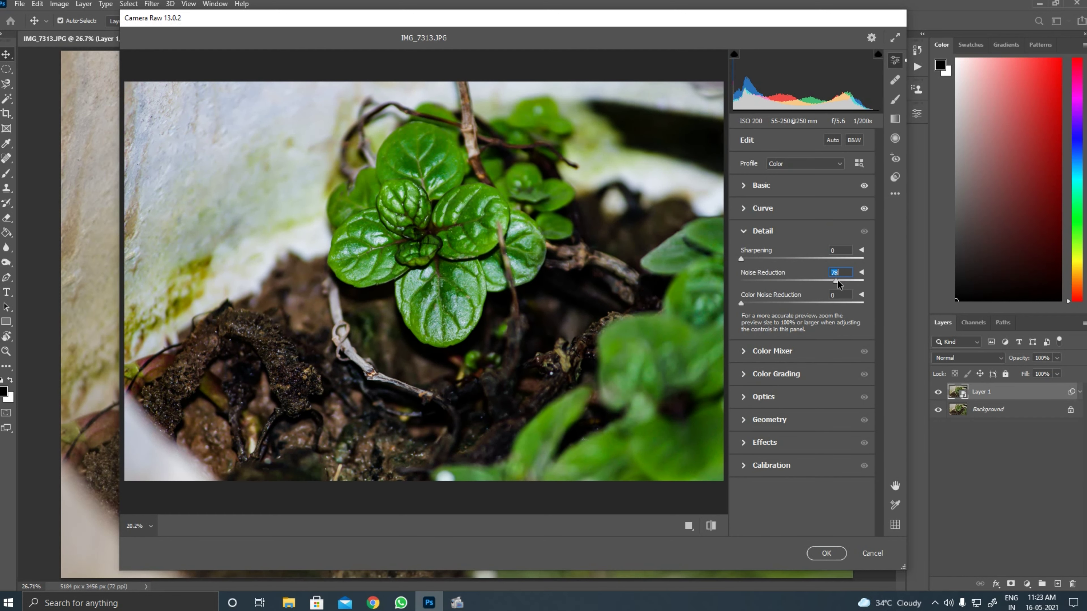
pyautogui.moveTo(742, 258)
pyautogui.mouseDown()
pyautogui.moveTo(753, 257)
pyautogui.moveTo(744, 259)
pyautogui.mouseUp()
pyautogui.moveTo(745, 305)
pyautogui.mouseDown()
pyautogui.moveTo(783, 304)
pyautogui.moveTo(758, 303)
pyautogui.mouseUp()
# - Shift the Aquas hue slightly in the HSL Color Mixer
pyautogui.click(747, 352)
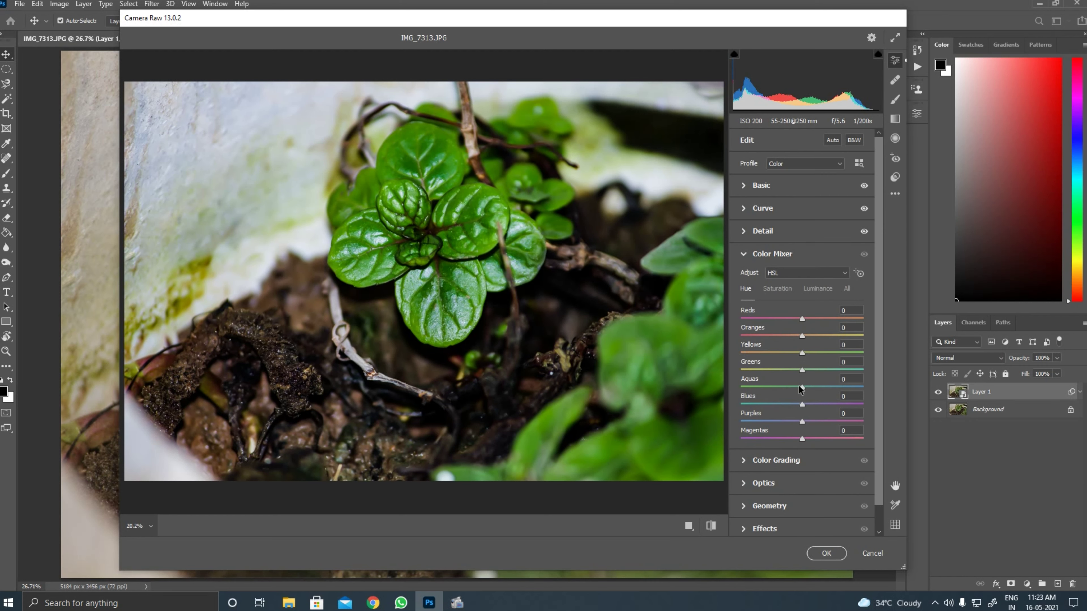
pyautogui.moveTo(799, 388); pyautogui.dragTo(802, 388)
pyautogui.click(742, 254)
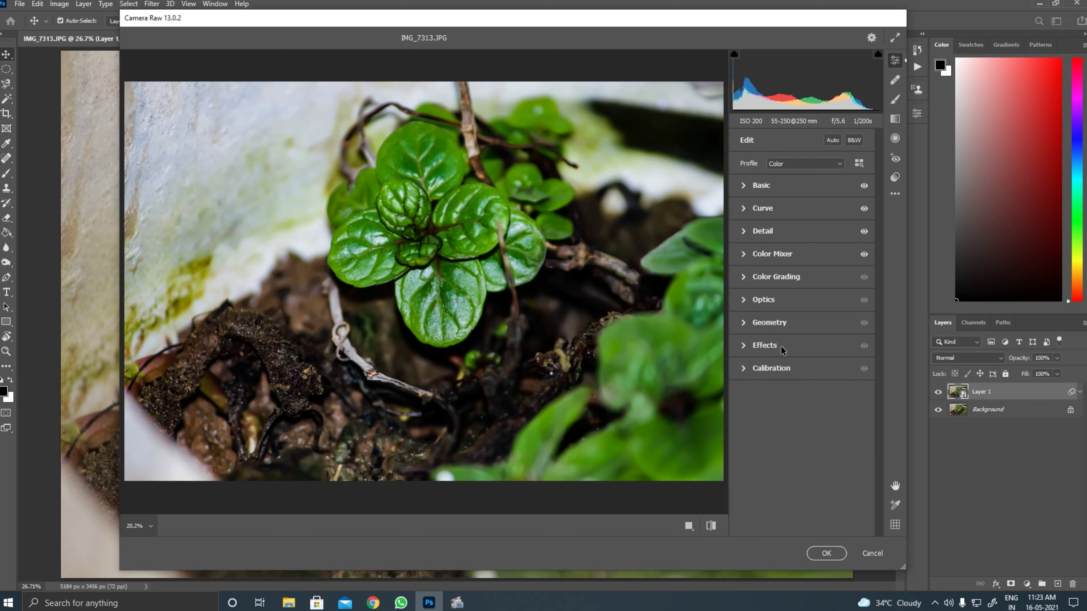
# - Darken the photo's corners by setting the Optics vignette to -55
pyautogui.click(742, 299)
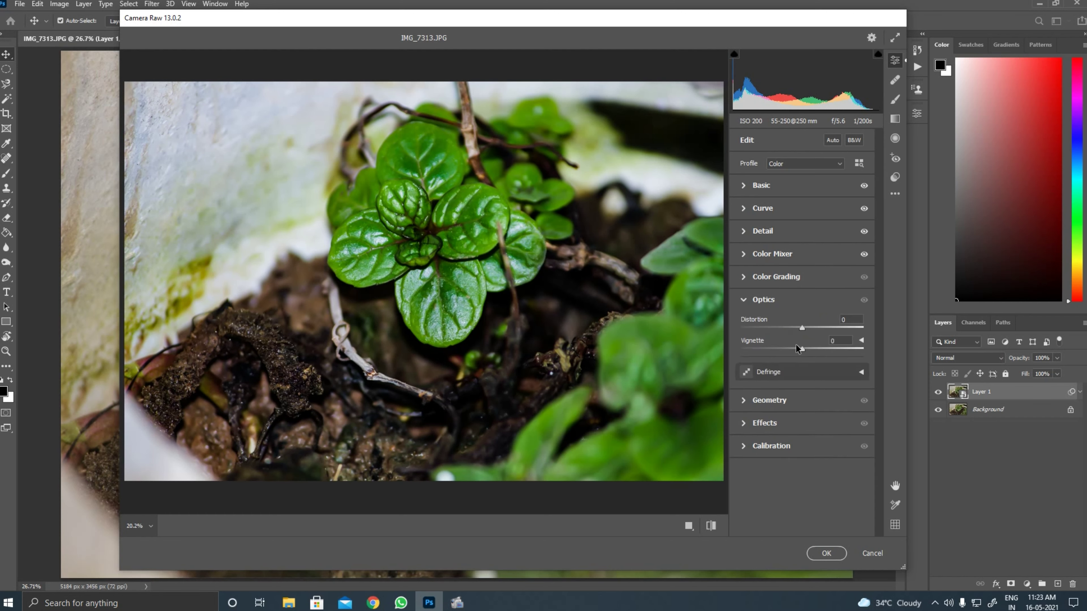
pyautogui.moveTo(798, 349); pyautogui.dragTo(768, 349)
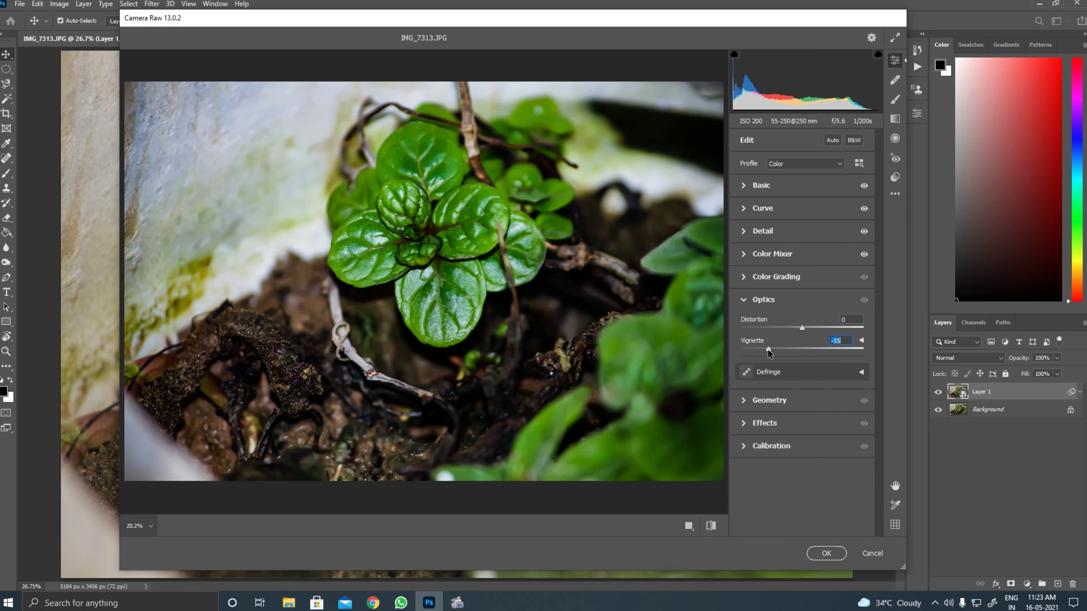
pyautogui.click(743, 300)
# - Review the Geometry options and add a further darkening vignette with the Effects adjustments
pyautogui.click(747, 324)
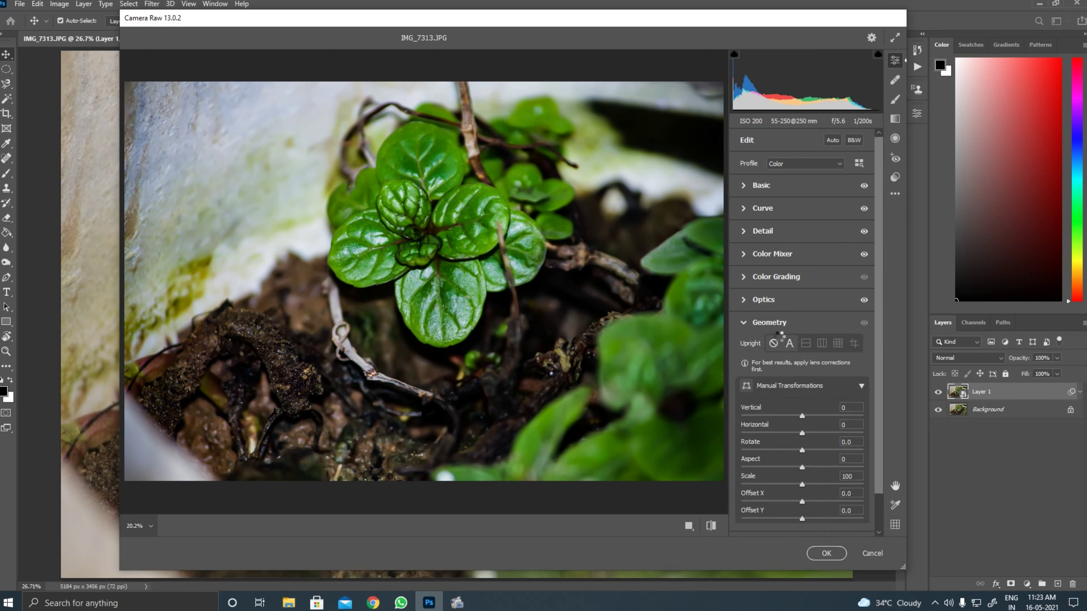
pyautogui.click(750, 323)
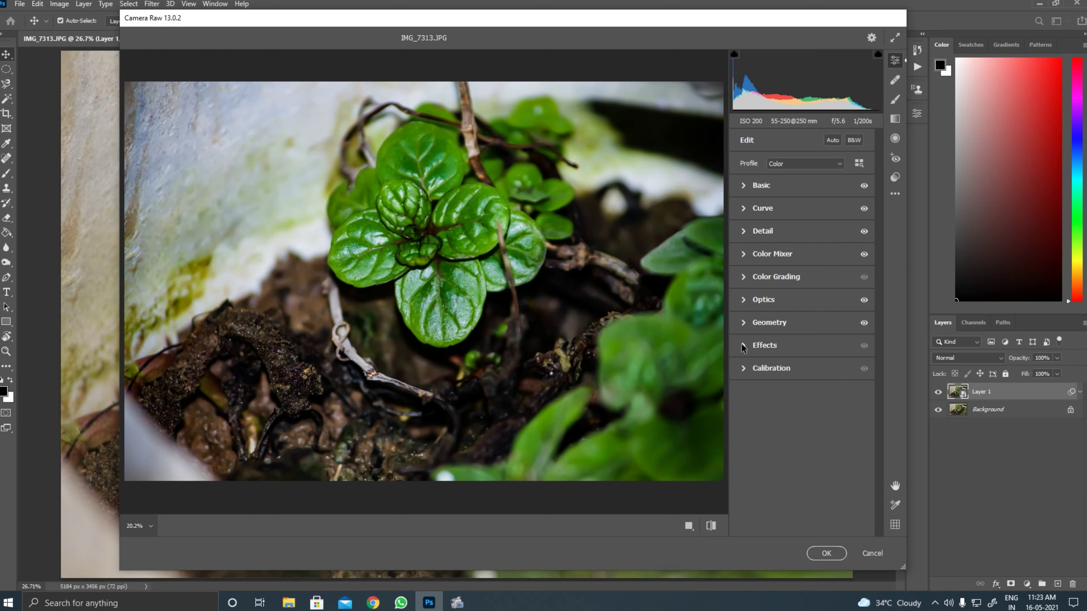
pyautogui.click(744, 346)
pyautogui.moveTo(796, 394); pyautogui.dragTo(787, 394)
pyautogui.click(744, 346)
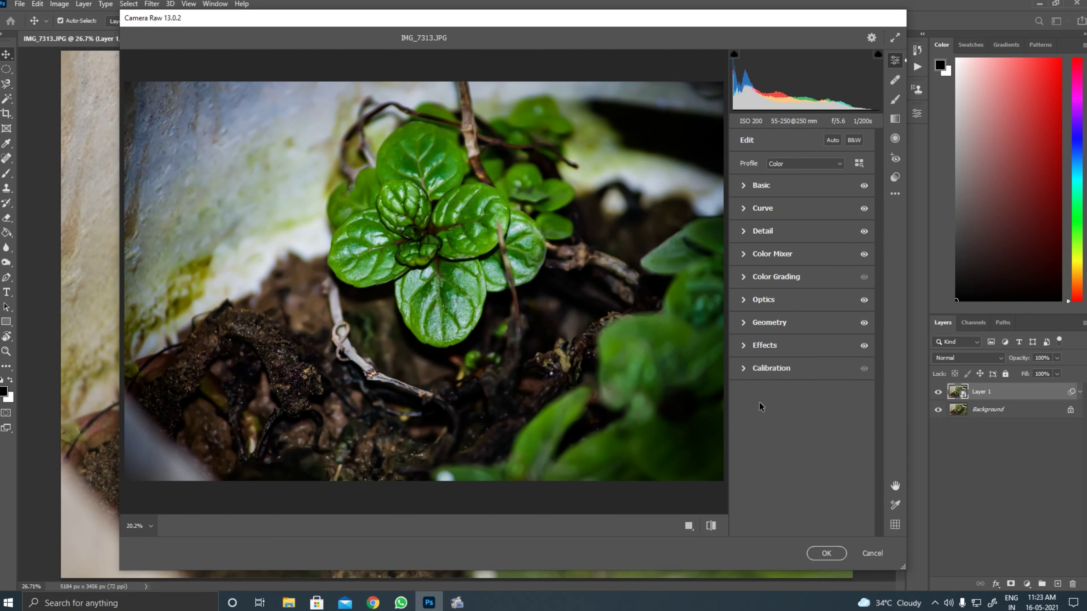
# - Preview the black-and-white treatment, return to color and apply the Camera Raw filter to the layer
pyautogui.click(854, 142)
pyautogui.click(854, 143)
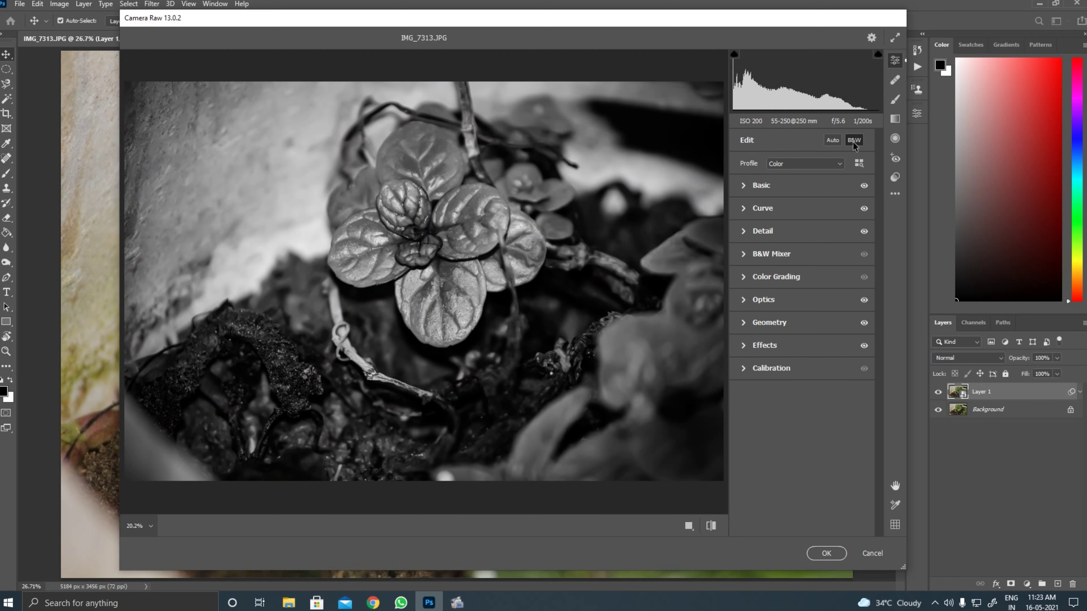
pyautogui.click(826, 554)
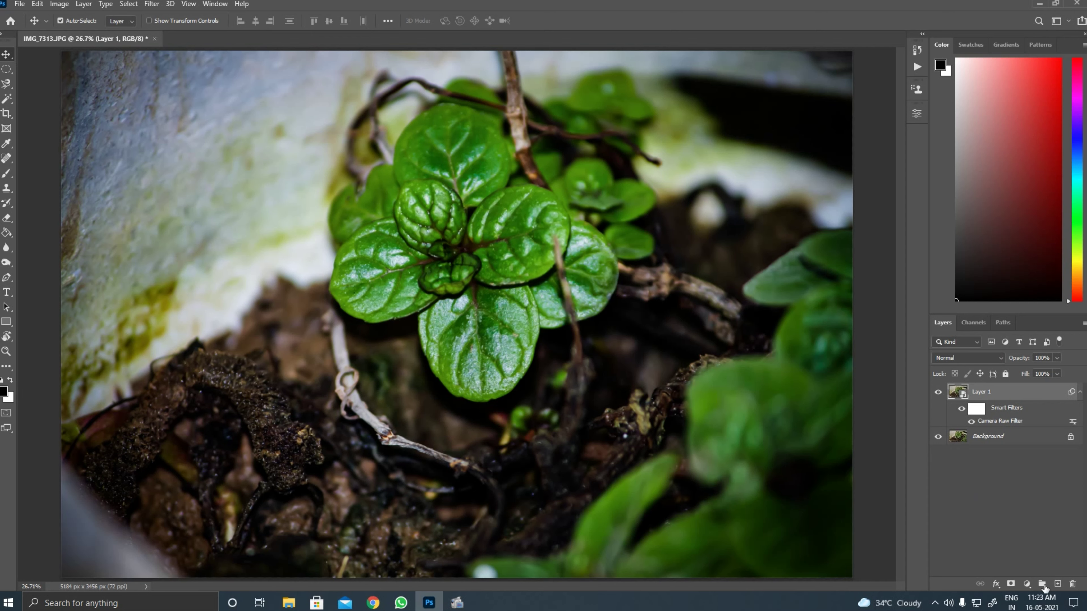
# - Add a Black & White adjustment layer with default settings and set its blend mode to Overlay
pyautogui.click(1027, 584)
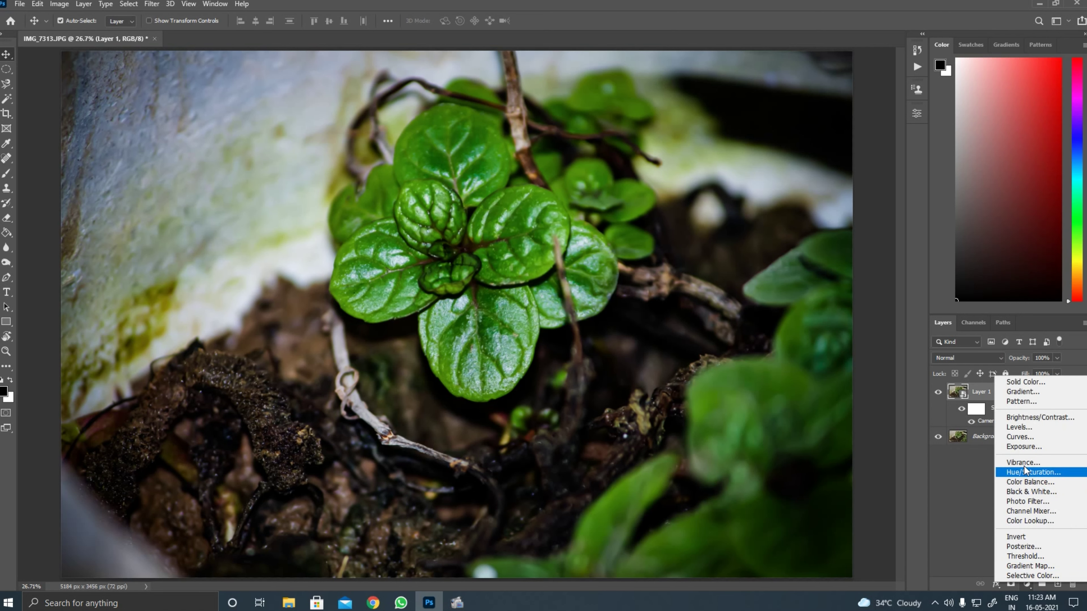
pyautogui.click(1029, 492)
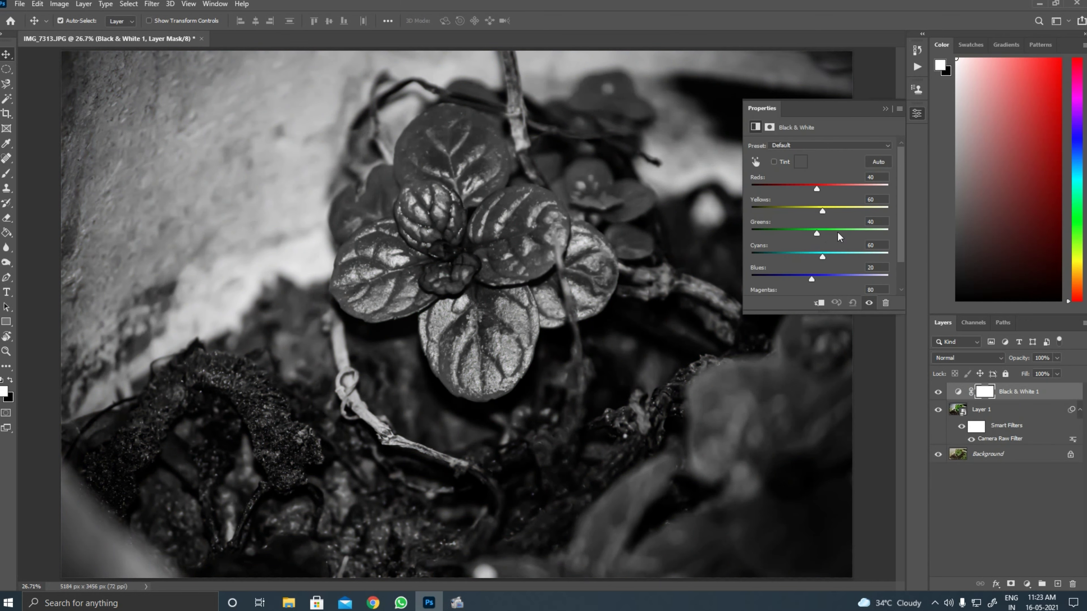
pyautogui.click(886, 109)
pyautogui.click(968, 359)
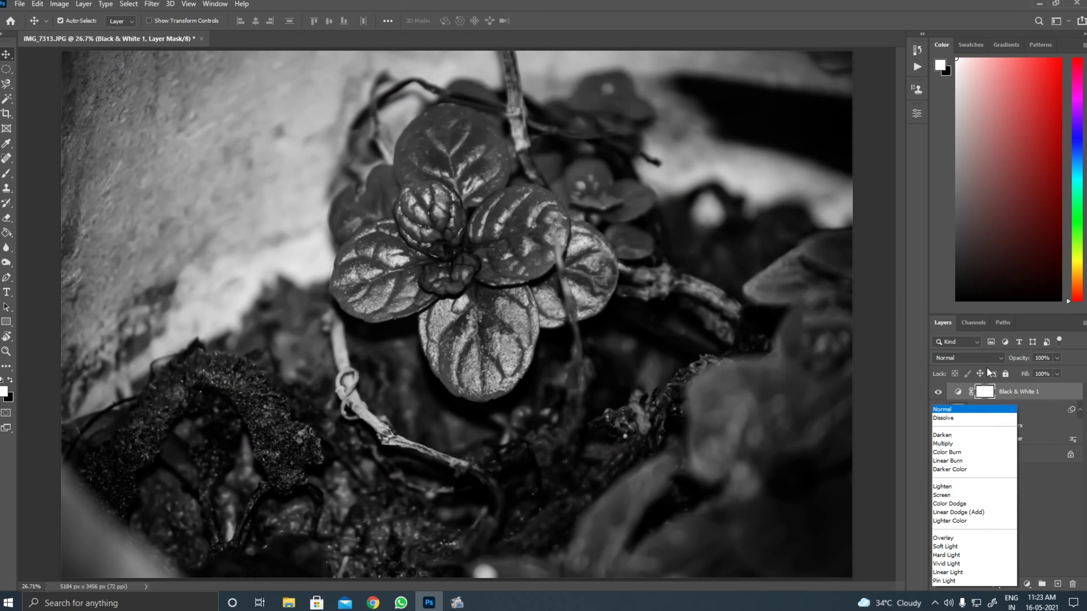
pyautogui.click(945, 447)
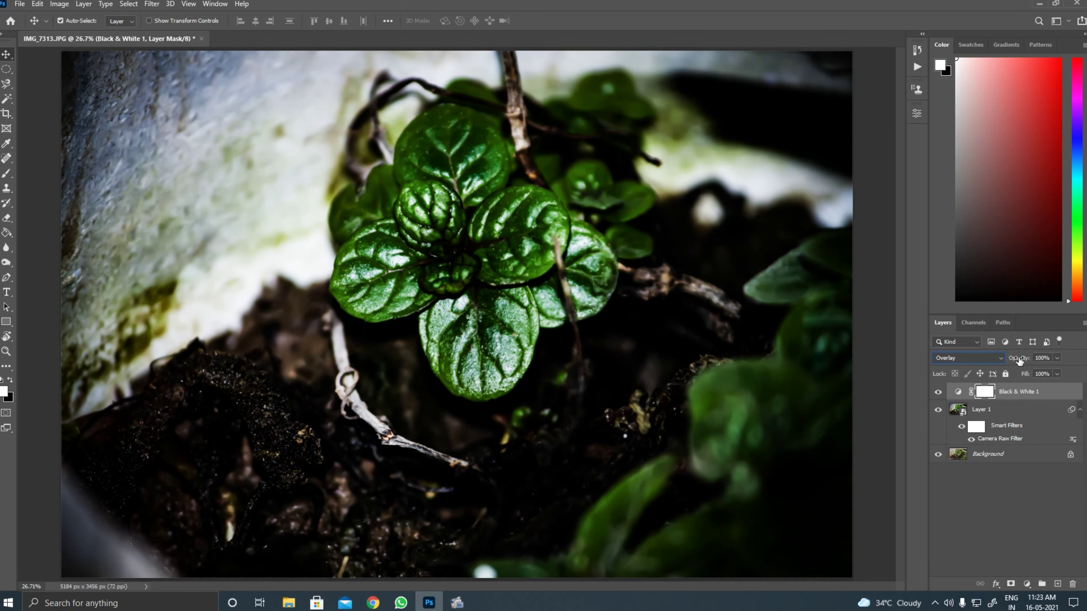
# - Lower the opacity of the Black & White adjustment layer to soften its contrast effect
pyautogui.moveTo(1015, 361)
pyautogui.mouseDown()
pyautogui.moveTo(988, 362)
pyautogui.moveTo(1007, 375)
pyautogui.moveTo(1005, 362)
pyautogui.mouseUp()
pyautogui.click(987, 522)
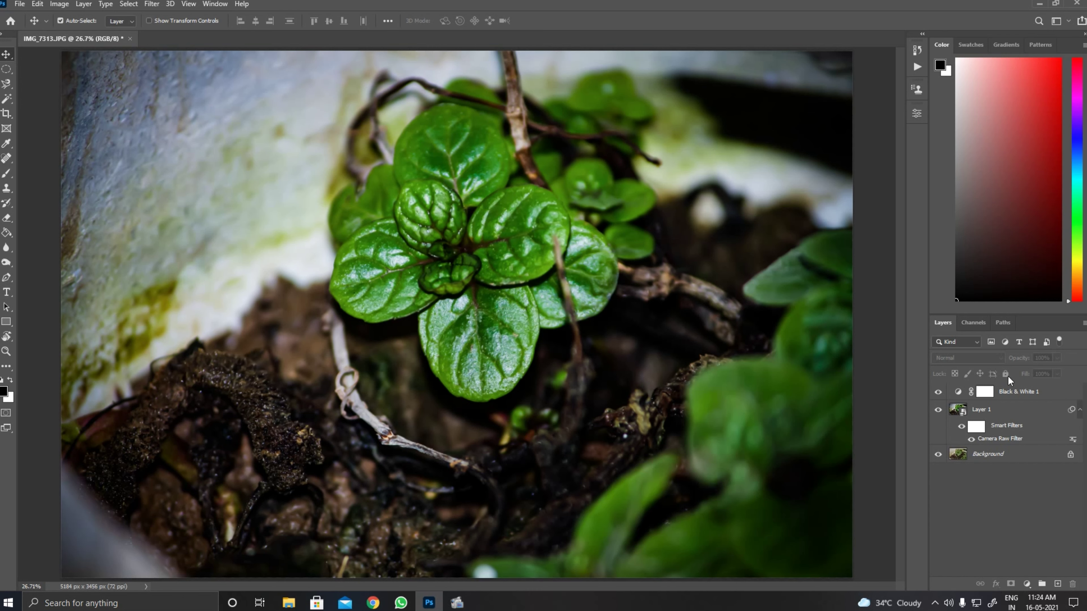
pyautogui.click(1010, 398)
pyautogui.moveTo(1022, 362); pyautogui.dragTo(1020, 361)
# - Compare the photo with the Black & White layer hidden and shown, and fine-tune that layer's opacity to 22%
pyautogui.click(939, 392)
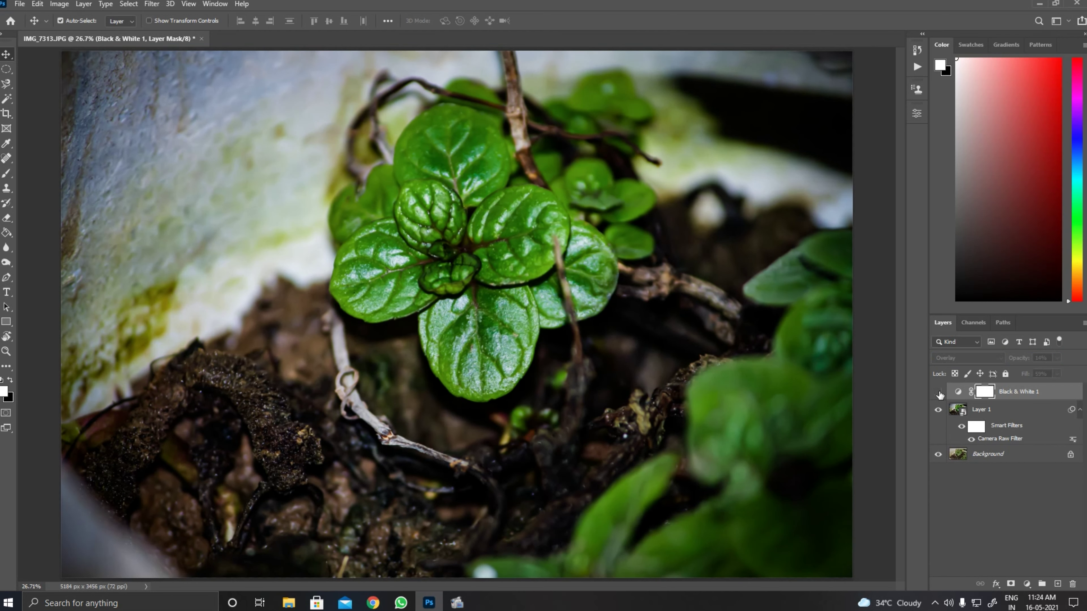
pyautogui.click(939, 392)
pyautogui.click(939, 393)
pyautogui.click(939, 393)
pyautogui.moveTo(1019, 361); pyautogui.dragTo(1024, 361)
pyautogui.click(939, 393)
pyautogui.click(940, 393)
pyautogui.click(939, 394)
pyautogui.click(939, 393)
# - Add a Gradient Map adjustment layer above the Black & White layer and open the Photographic Toning presets for its gradient
pyautogui.click(1026, 584)
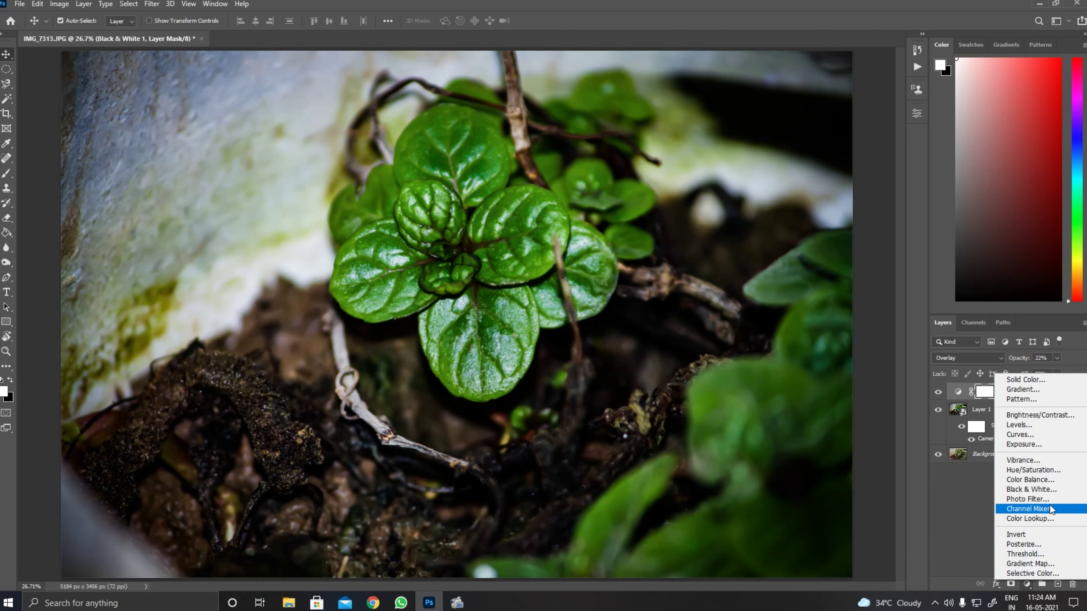
pyautogui.click(1055, 567)
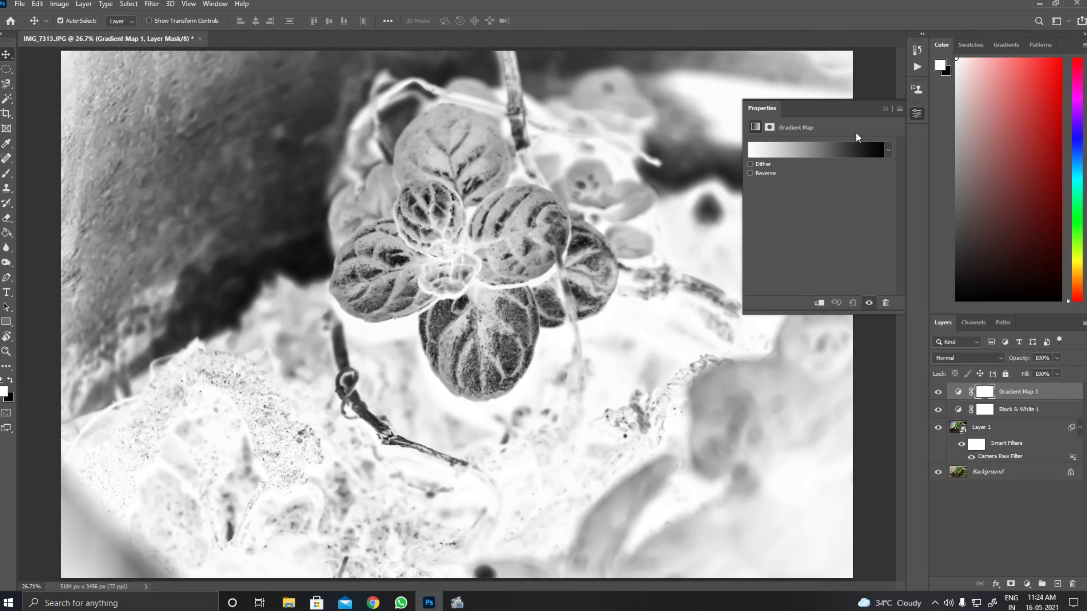
pyautogui.click(871, 150)
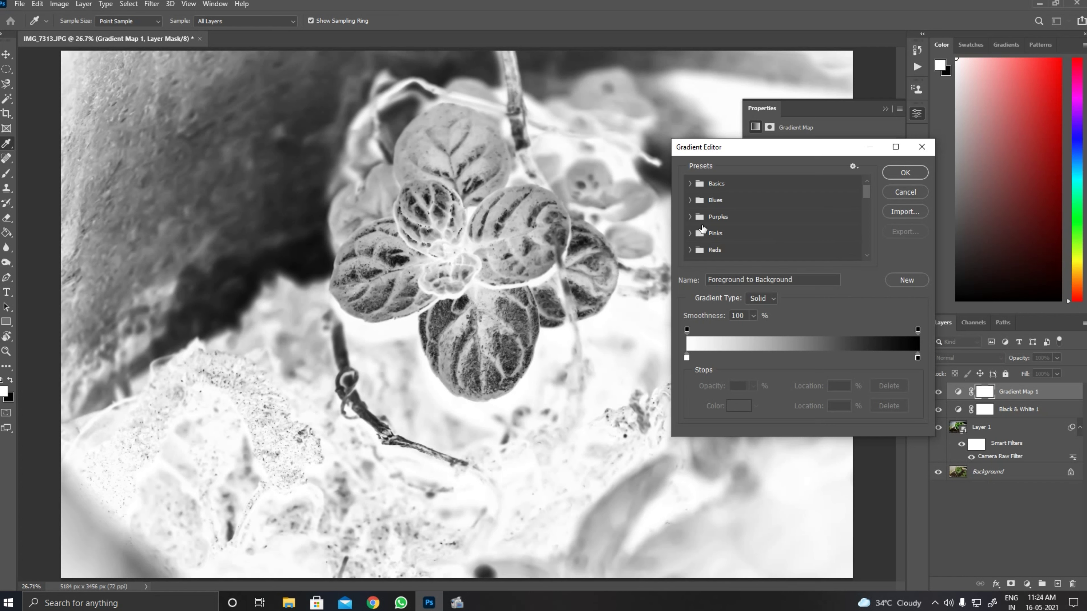
pyautogui.scroll(3, 702, 229)
pyautogui.click(690, 200)
pyautogui.scroll(-3, 712, 240)
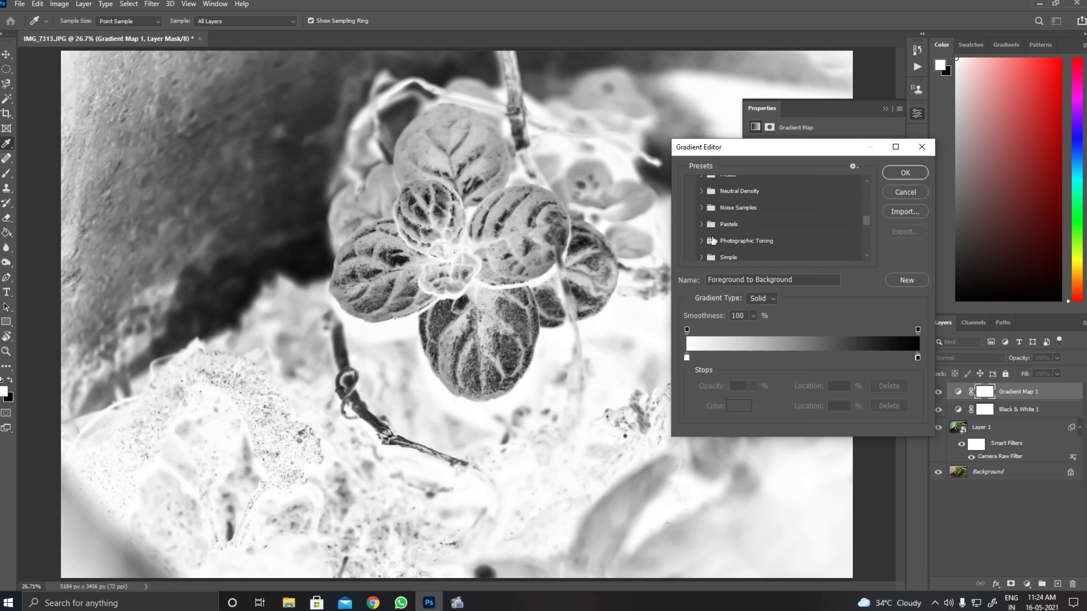
pyautogui.click(701, 241)
# - Try several Photographic Toning presets on the gradient map, including Selenium 1, Platinum and Cobalt-Iron 3
pyautogui.click(734, 220)
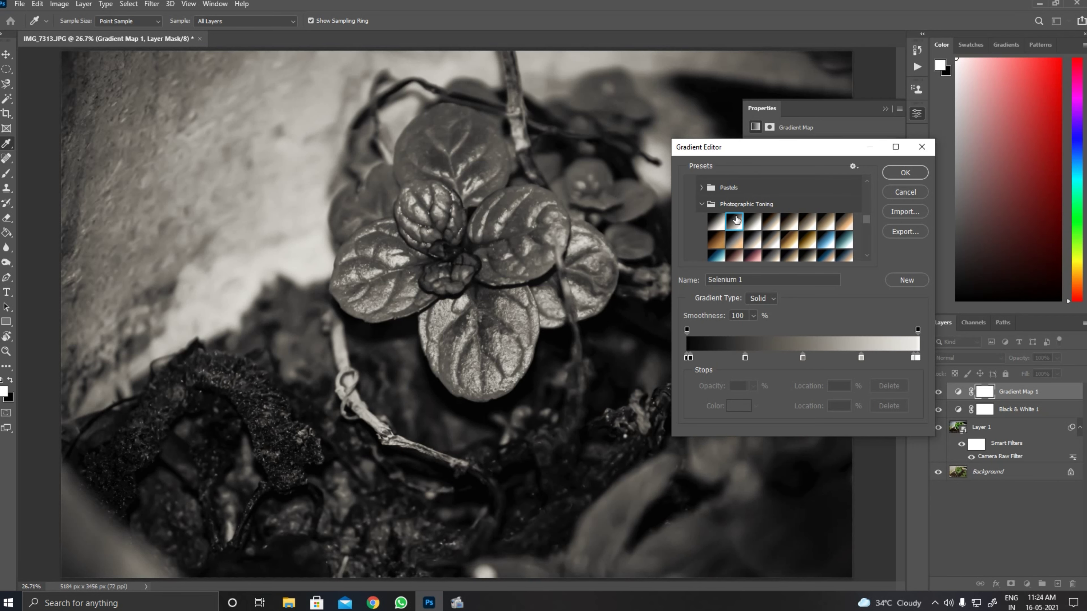
pyautogui.click(719, 223)
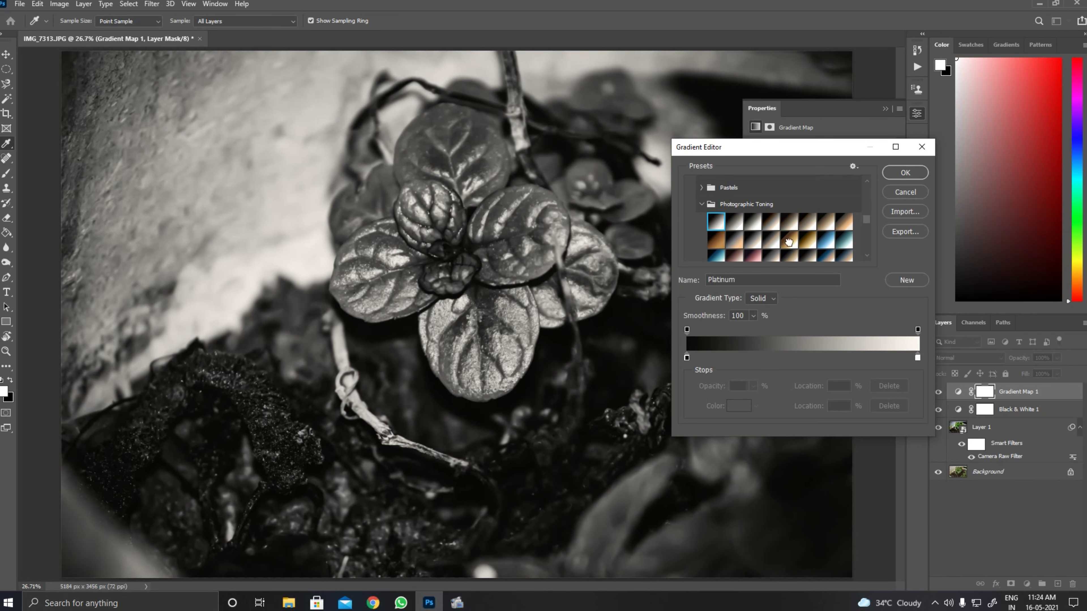
pyautogui.click(809, 241)
pyautogui.scroll(-2, 809, 241)
pyautogui.click(807, 249)
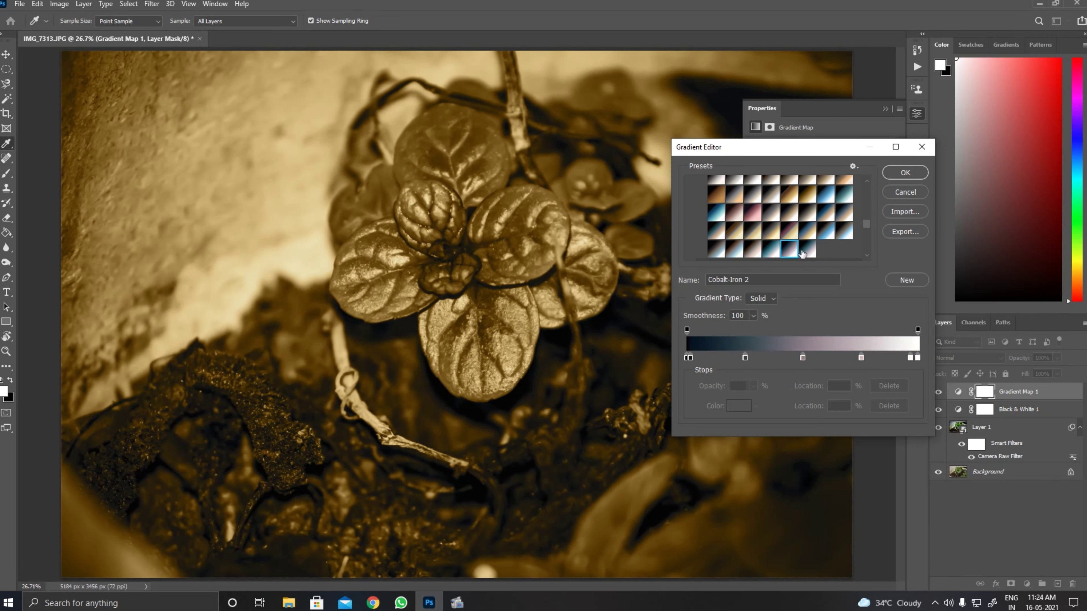
pyautogui.scroll(-1, 809, 249)
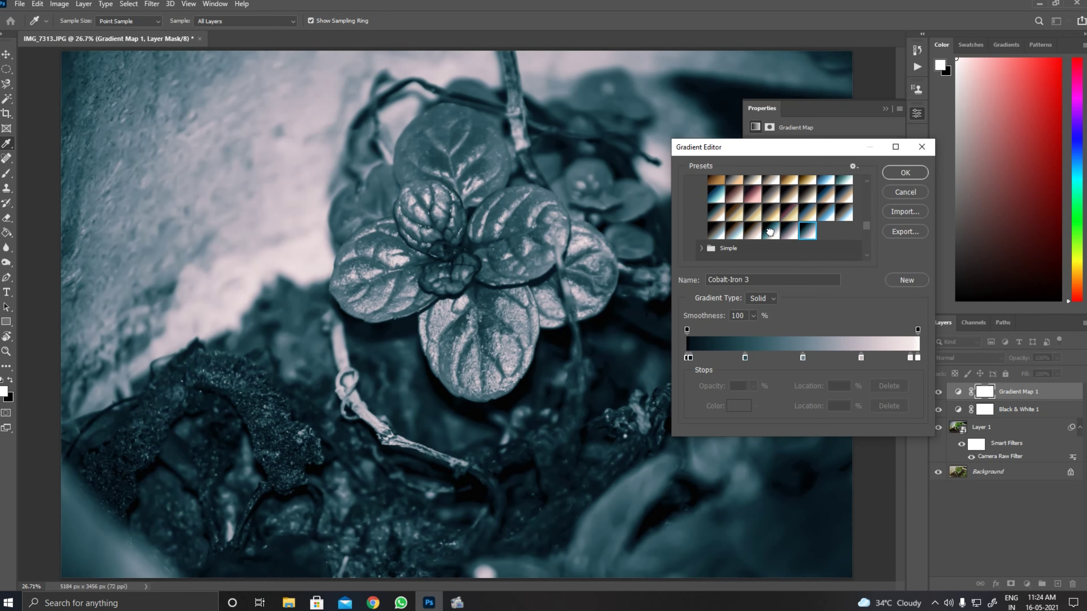
pyautogui.click(770, 232)
# - Apply the Cyanotype preset to the gradient map and reverse the gradient
pyautogui.click(723, 196)
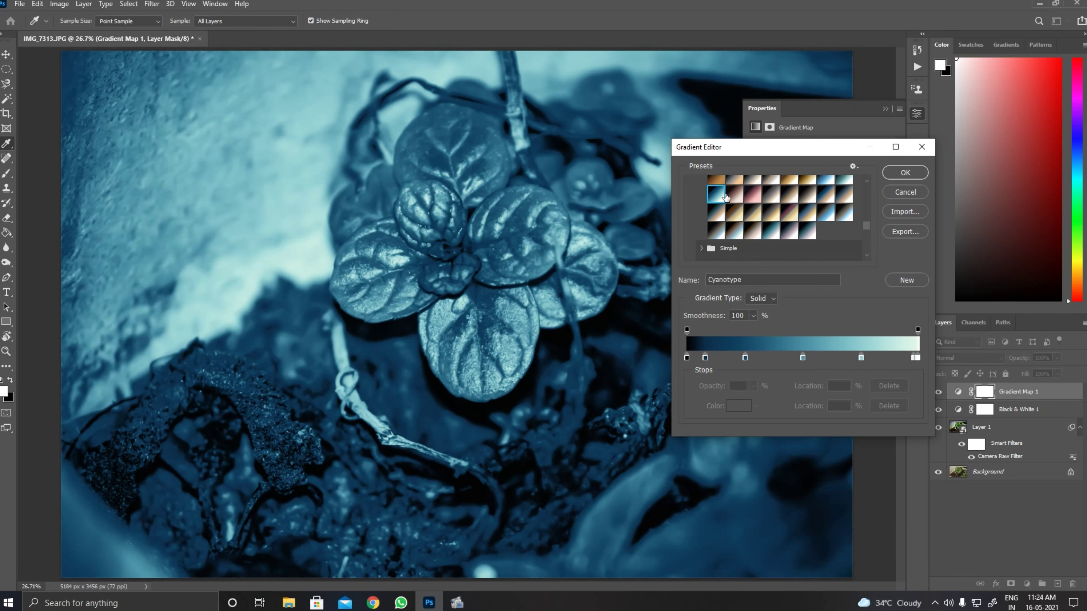
pyautogui.click(897, 173)
pyautogui.click(757, 172)
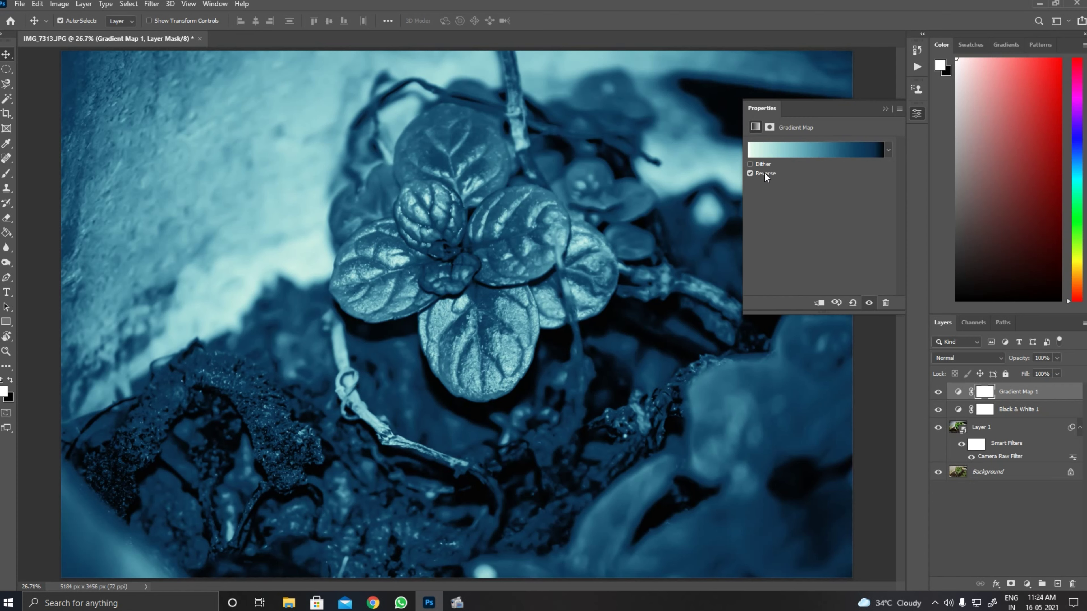
pyautogui.click(885, 109)
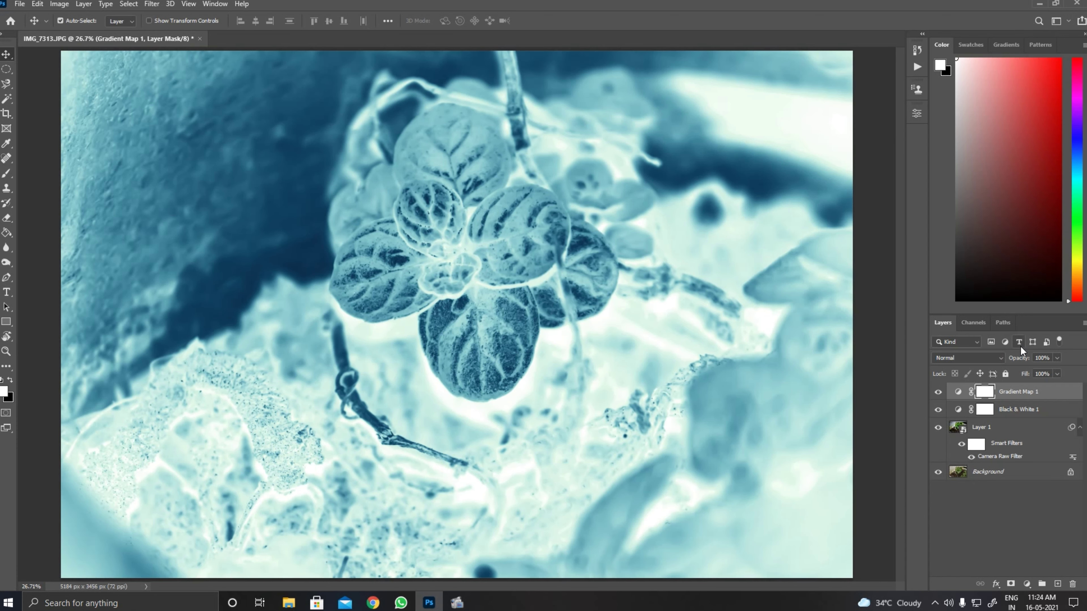
# - Lower the Gradient Map layer's opacity to 8% and compare the photo with that layer hidden and shown
pyautogui.moveTo(1019, 359)
pyautogui.mouseDown()
pyautogui.moveTo(964, 363)
pyautogui.moveTo(1021, 363)
pyautogui.mouseUp()
pyautogui.click(938, 395)
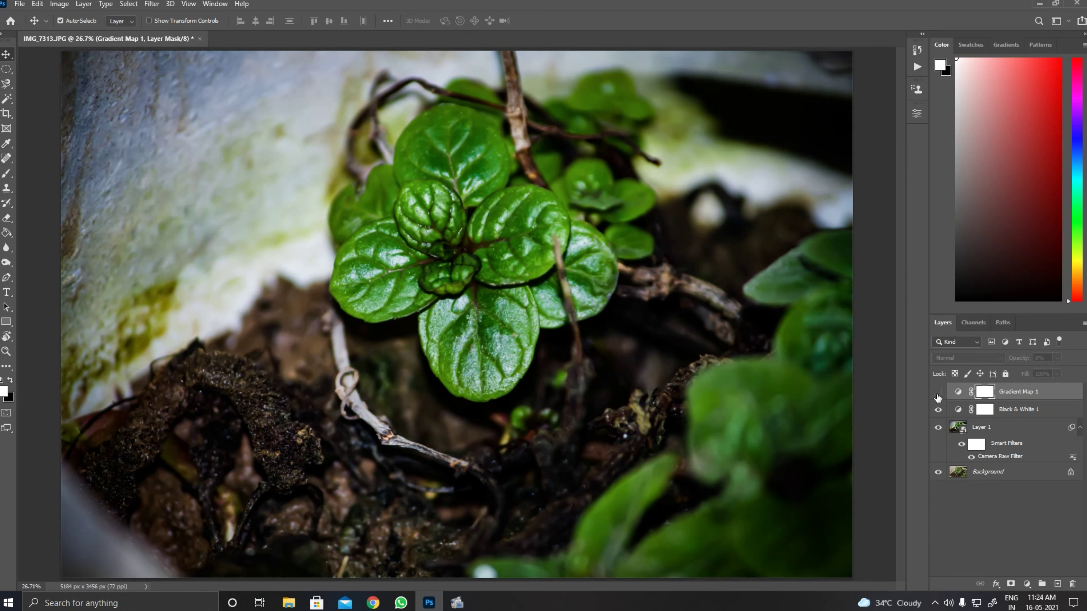
pyautogui.click(937, 394)
# - Set the Gradient Map layer's blend mode to Overlay, fine-tune its opacity and deselect the layer
pyautogui.click(985, 357)
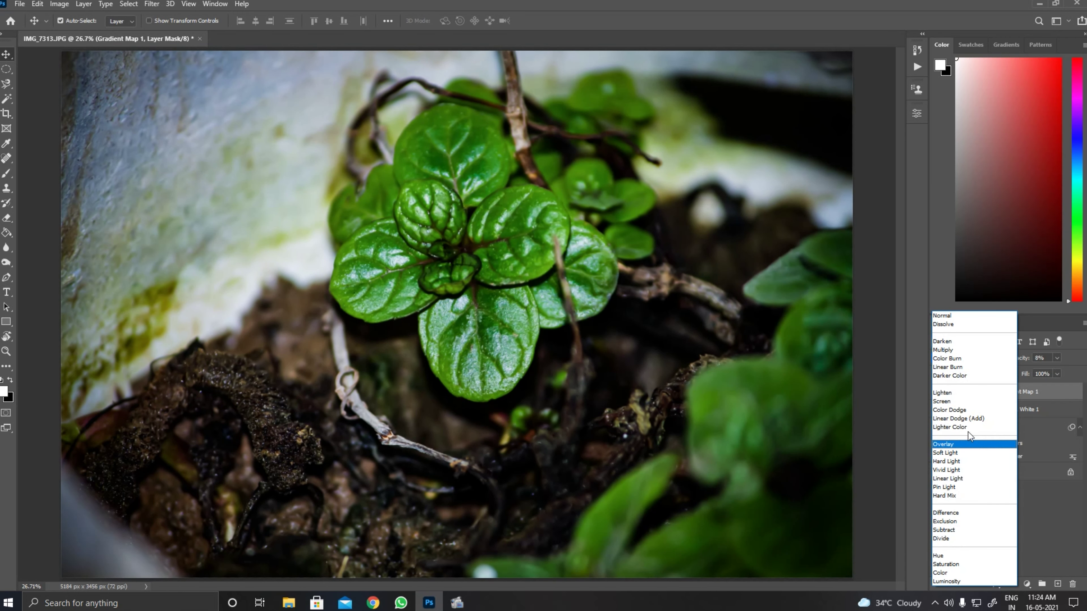
pyautogui.click(966, 444)
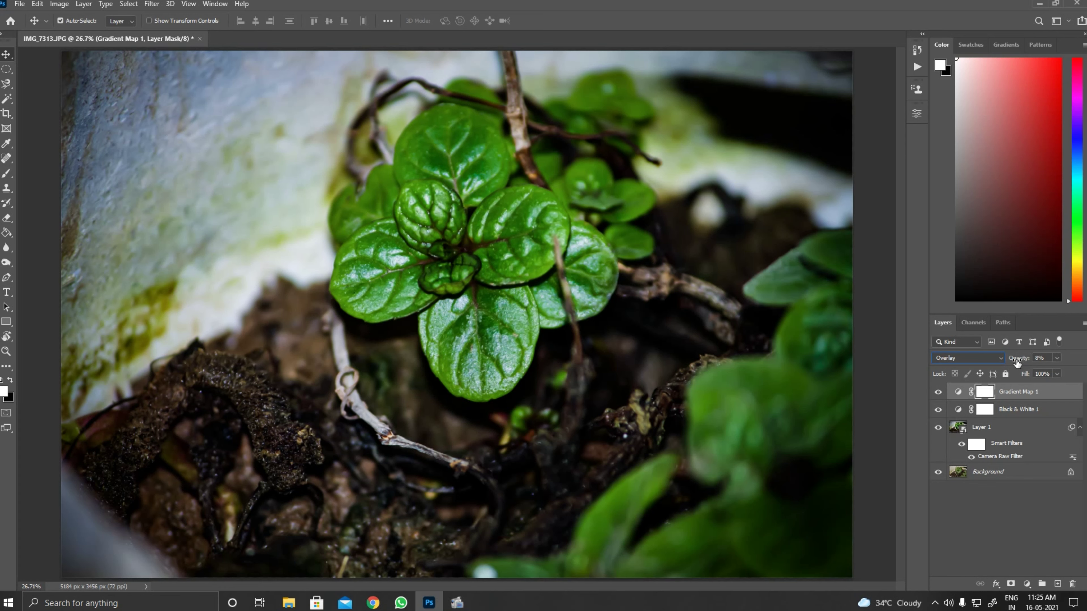
pyautogui.moveTo(1016, 363); pyautogui.dragTo(1024, 361)
pyautogui.click(996, 527)
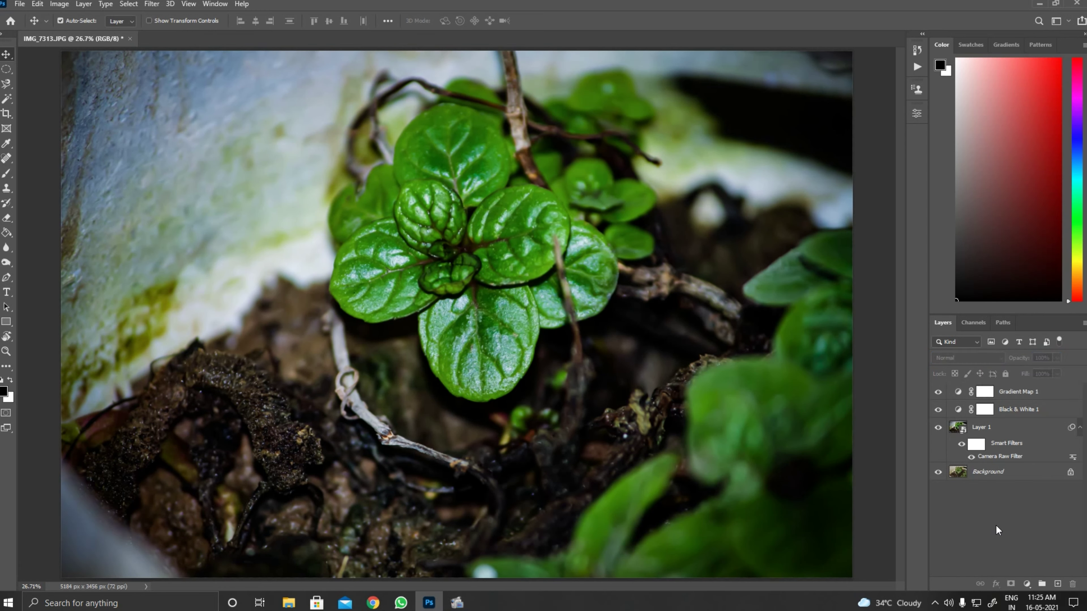